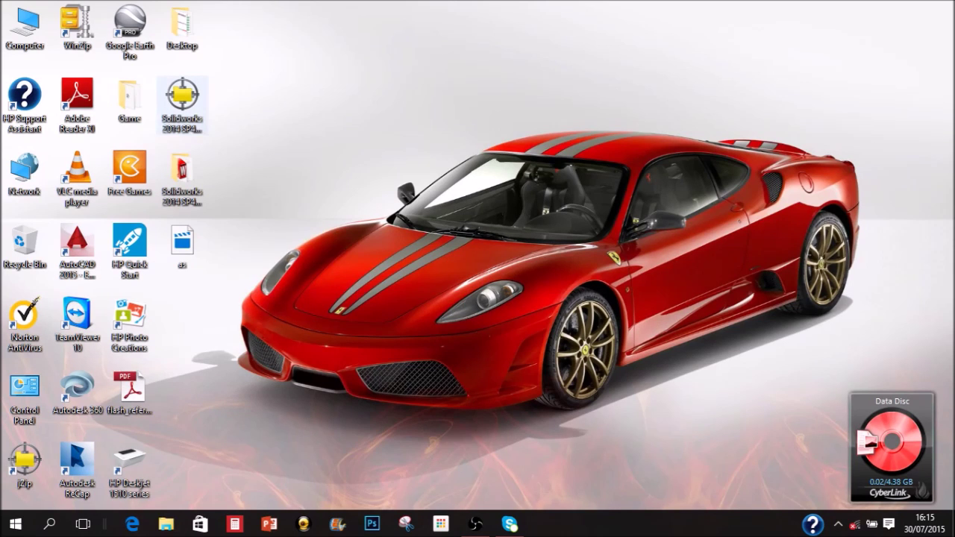
Step: Extract the SolidWorks 2014 SP4.0 x64 ISO with 7-Zip into a 'Solidworks 2014 SP4.0 x64' folder
{"action": "right_click", "coordinate": [187, 114]}
{"action": "right_click", "coordinate": [172, 108]}
{"action": "mouse_move", "coordinate": [224, 133]}
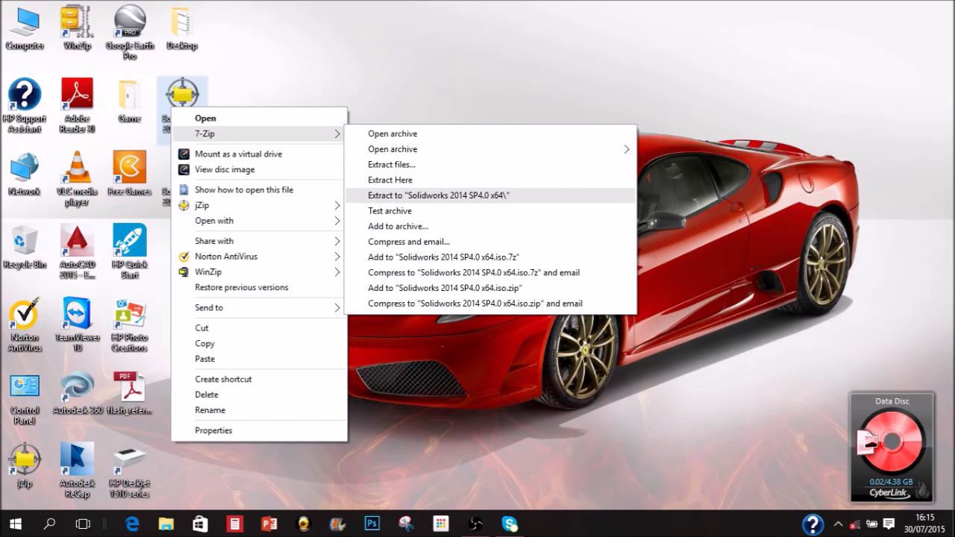
{"action": "left_click", "coordinate": [438, 195]}
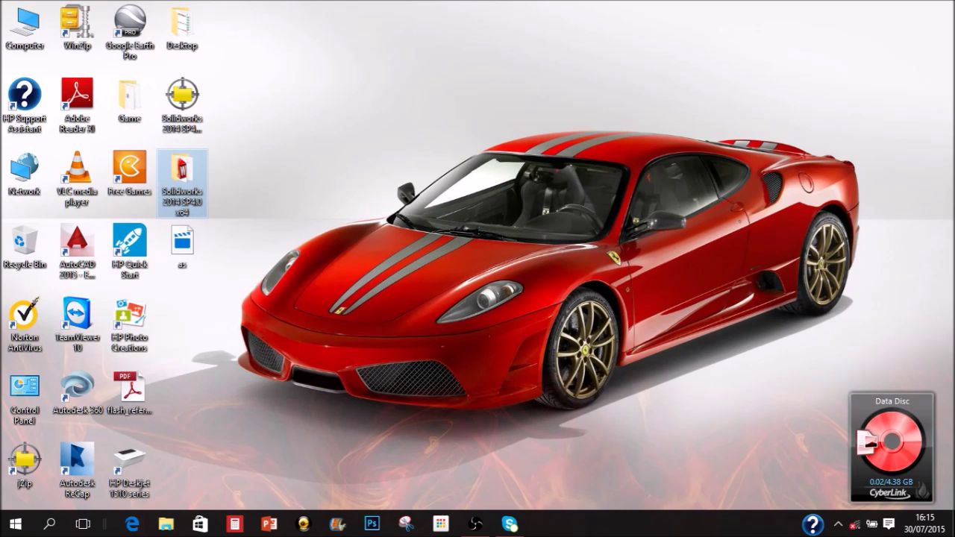
Step: Open the extracted Solidworks 2014 SP4.0 x64 folder and run setup.exe
{"action": "double_click", "coordinate": [182, 183]}
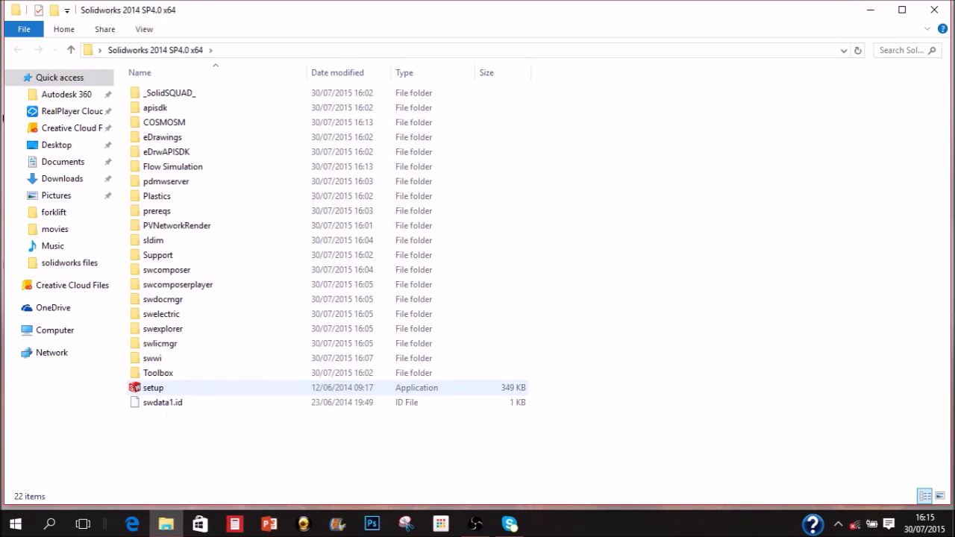
{"action": "left_click", "coordinate": [153, 389]}
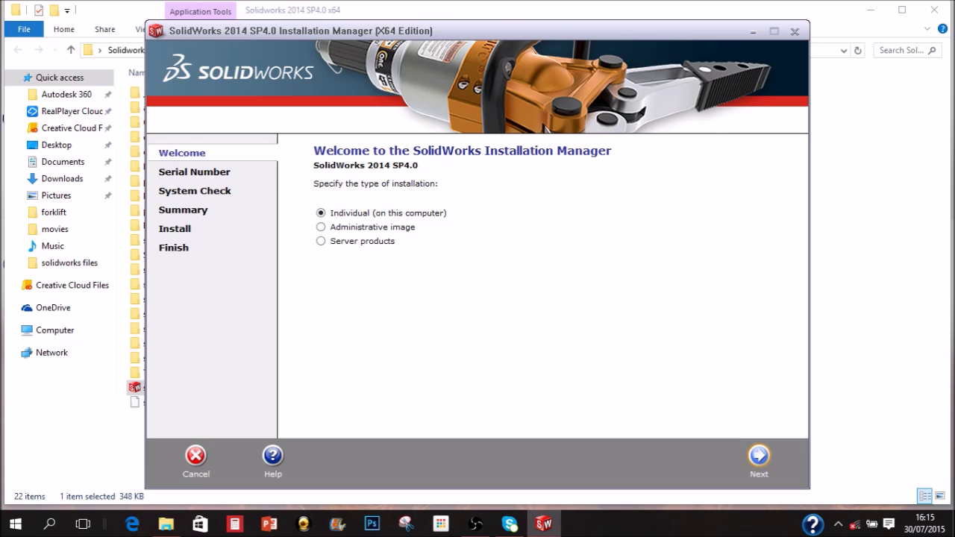
Step: Keep the Individual (on this computer) installation type and advance to the Serial Number page
{"action": "left_click", "coordinate": [758, 458]}
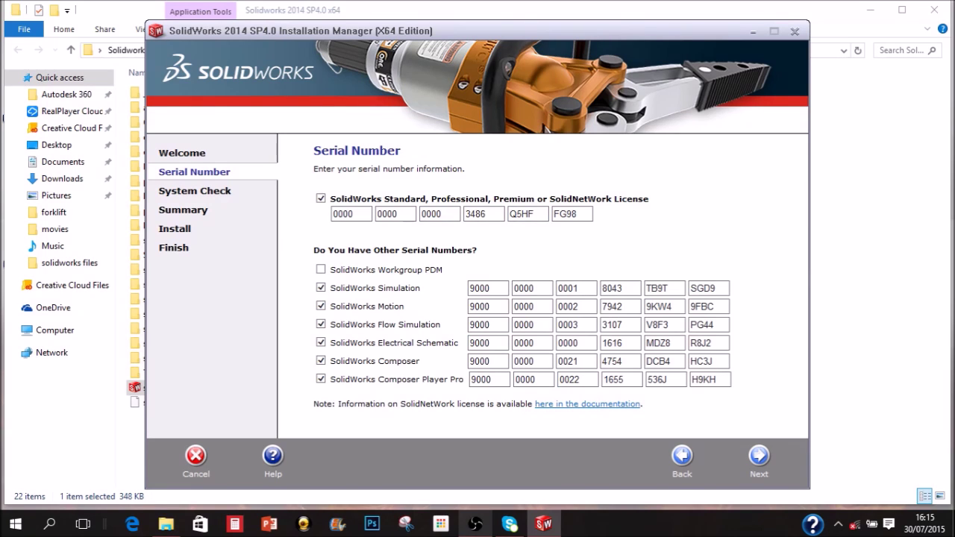
Step: Open readme!.txt from the _SolidSQUAD_ folder in Notepad
{"action": "left_click", "coordinate": [165, 524]}
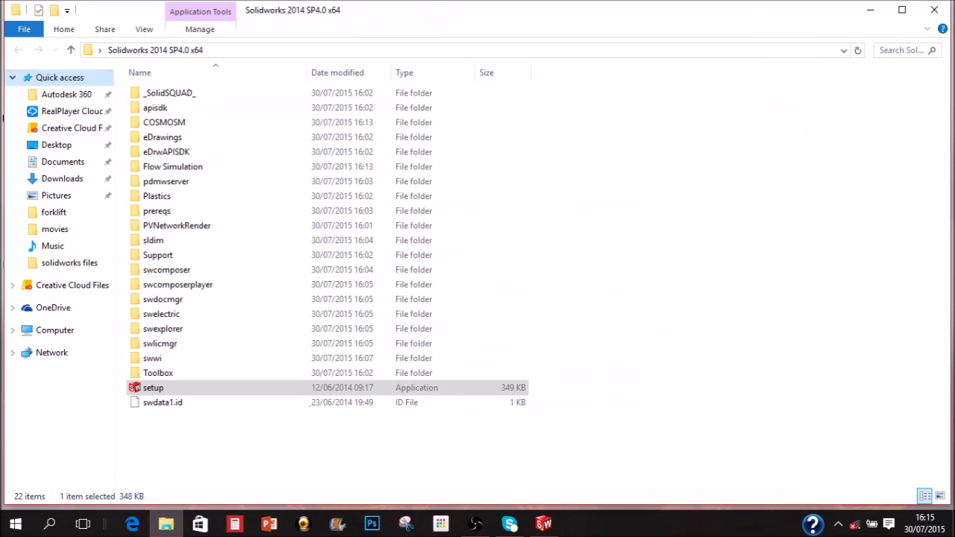
{"action": "double_click", "coordinate": [169, 93]}
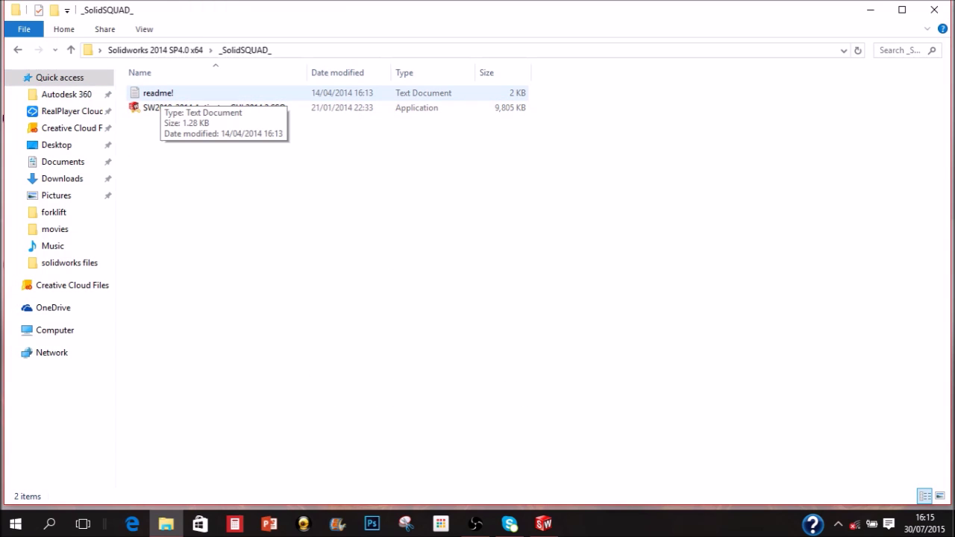
{"action": "double_click", "coordinate": [157, 94]}
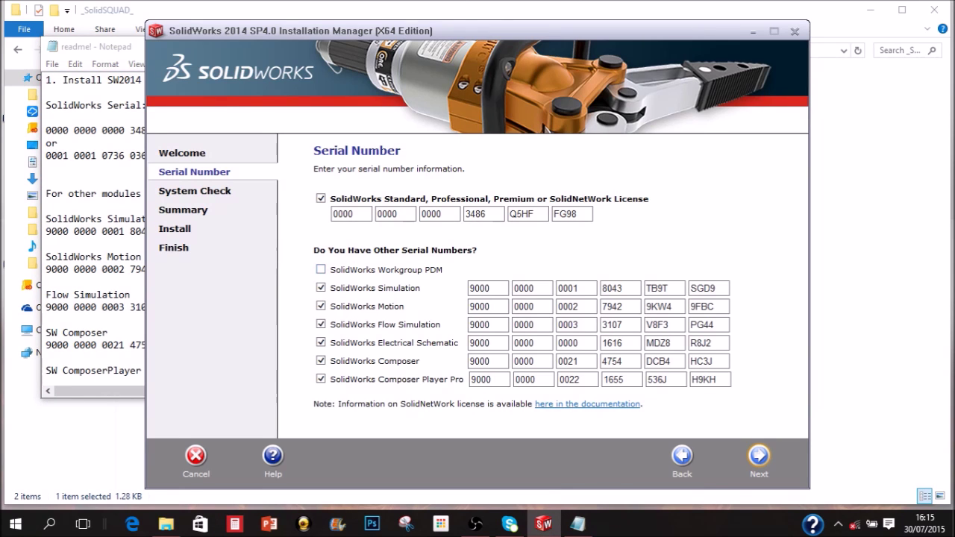
Step: Scroll through the readme serial numbers, then minimize Notepad to reveal the installer
{"action": "left_click", "coordinate": [578, 523]}
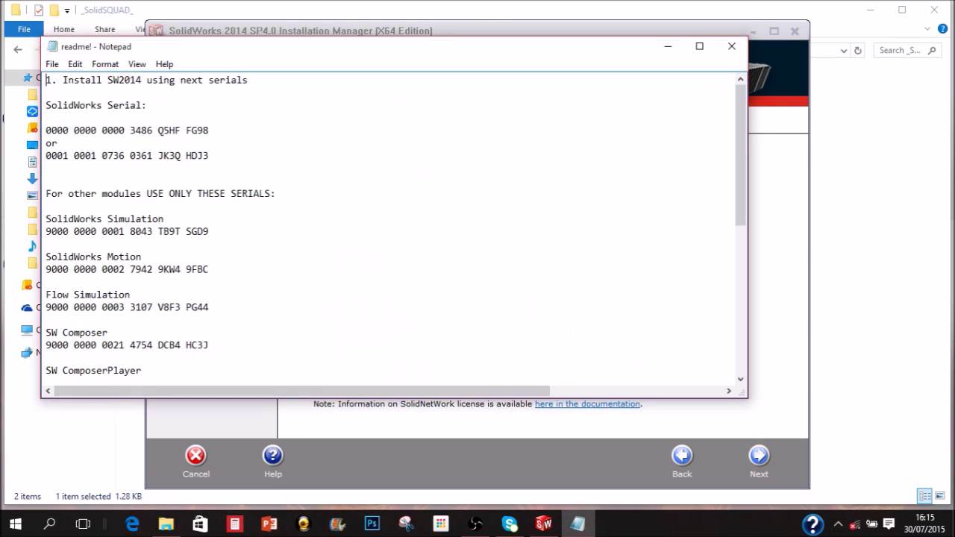
{"action": "scroll", "coordinate": [391, 231], "scroll_direction": "down", "scroll_amount": 2}
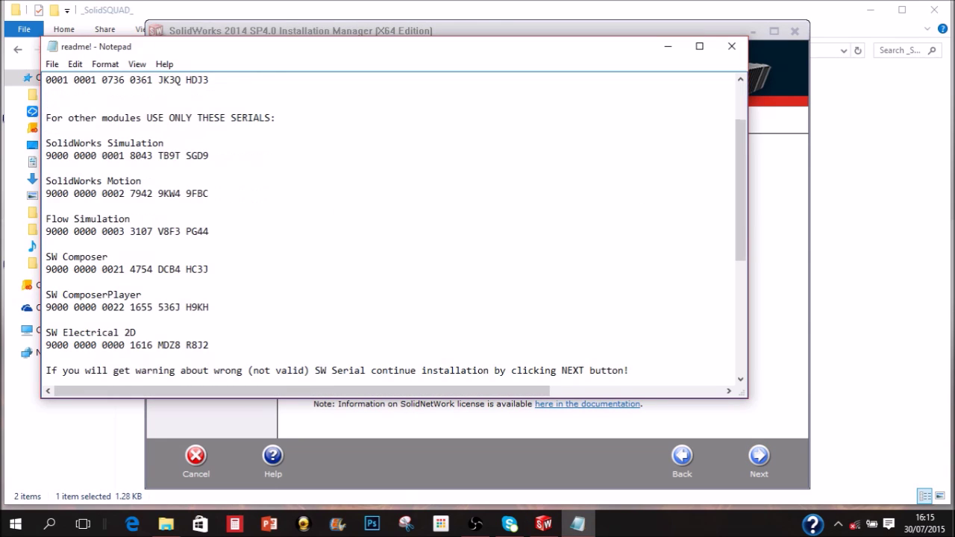
{"action": "scroll", "coordinate": [392, 231], "scroll_direction": "down", "scroll_amount": 1}
{"action": "scroll", "coordinate": [392, 231], "scroll_direction": "down", "scroll_amount": 1}
{"action": "scroll", "coordinate": [391, 231], "scroll_direction": "down", "scroll_amount": 1}
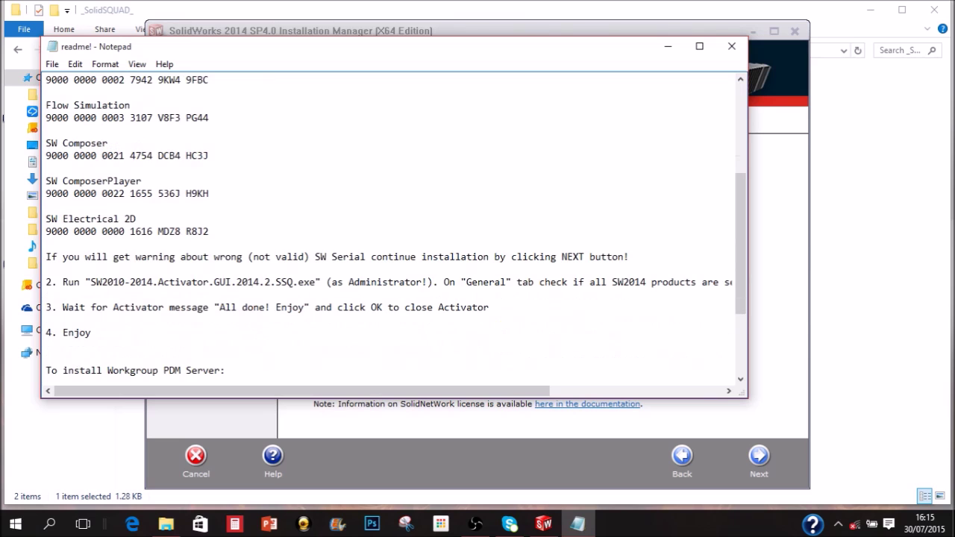
{"action": "scroll", "coordinate": [392, 231], "scroll_direction": "up", "scroll_amount": 5}
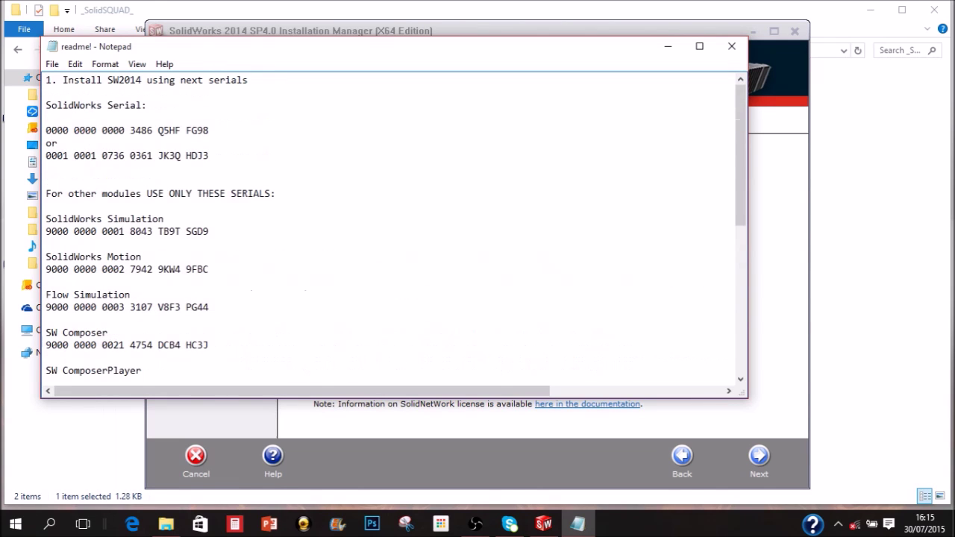
{"action": "left_click", "coordinate": [577, 523]}
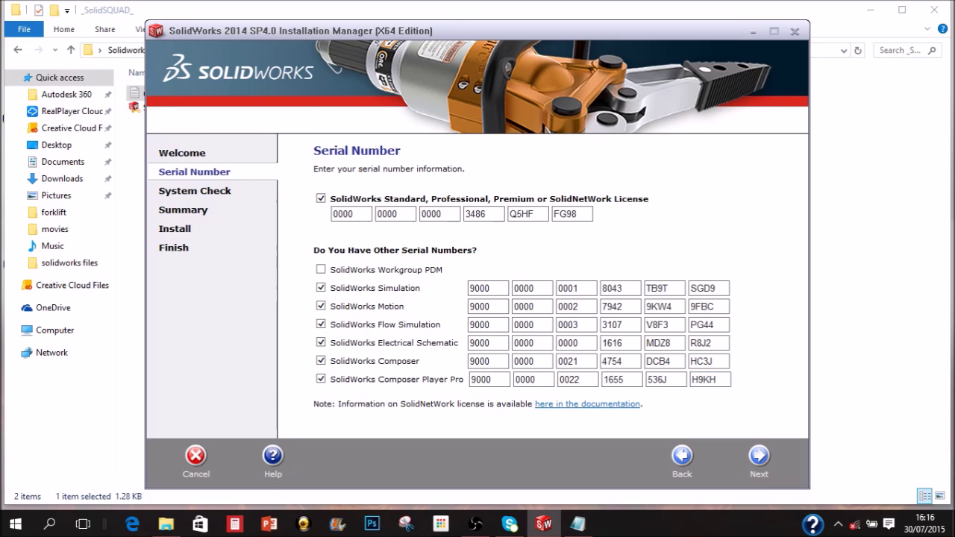
Step: Cancel the server-connection warning and continue offline to the 8.7 GB Summary page
{"action": "left_click", "coordinate": [759, 456]}
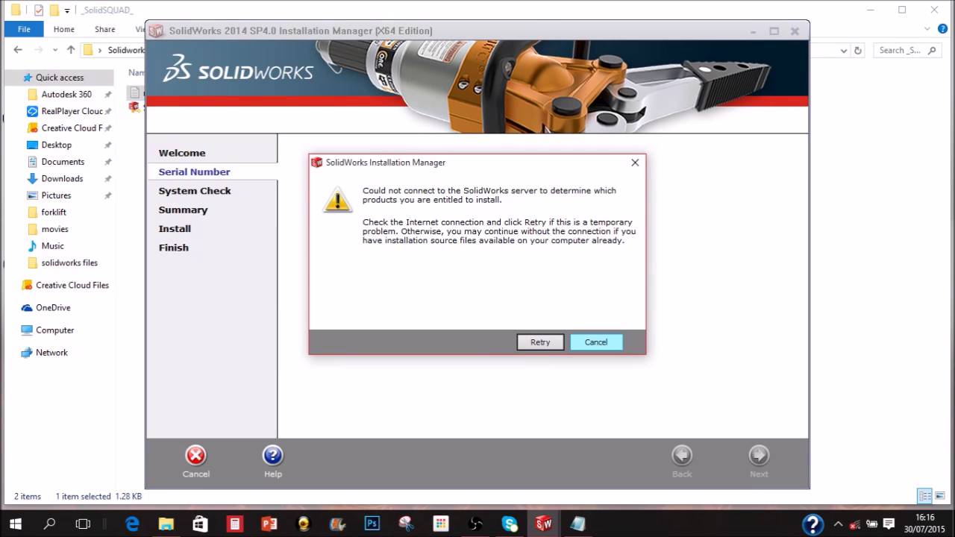
{"action": "left_click", "coordinate": [596, 341]}
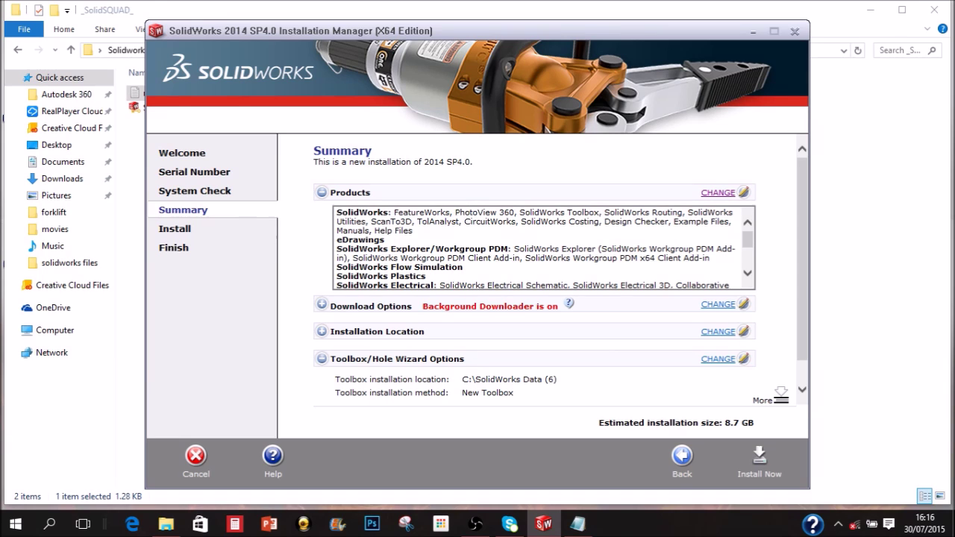
{"action": "scroll", "coordinate": [543, 248], "scroll_direction": "down", "scroll_amount": 1}
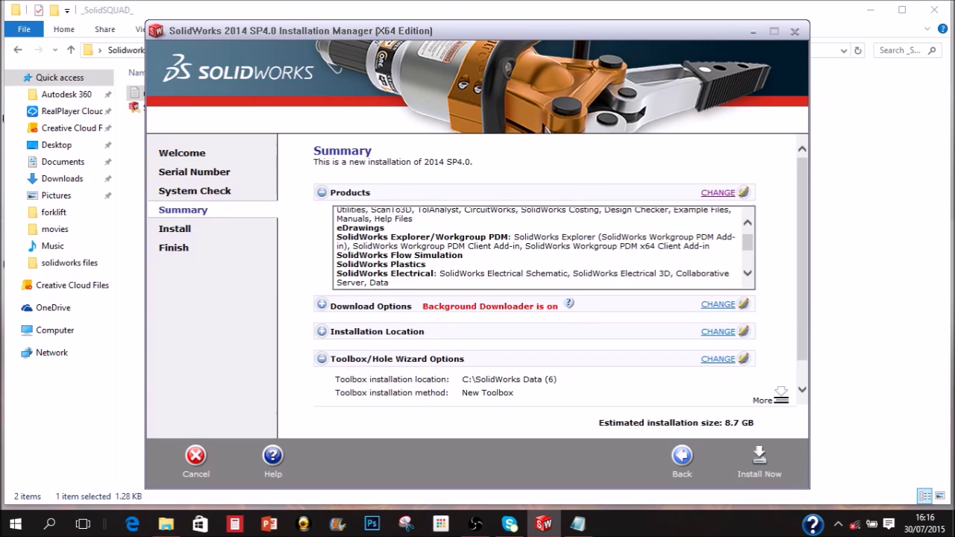
{"action": "scroll", "coordinate": [543, 248], "scroll_direction": "down", "scroll_amount": 2}
{"action": "scroll", "coordinate": [543, 248], "scroll_direction": "down", "scroll_amount": 2}
{"action": "scroll", "coordinate": [543, 248], "scroll_direction": "down", "scroll_amount": 2}
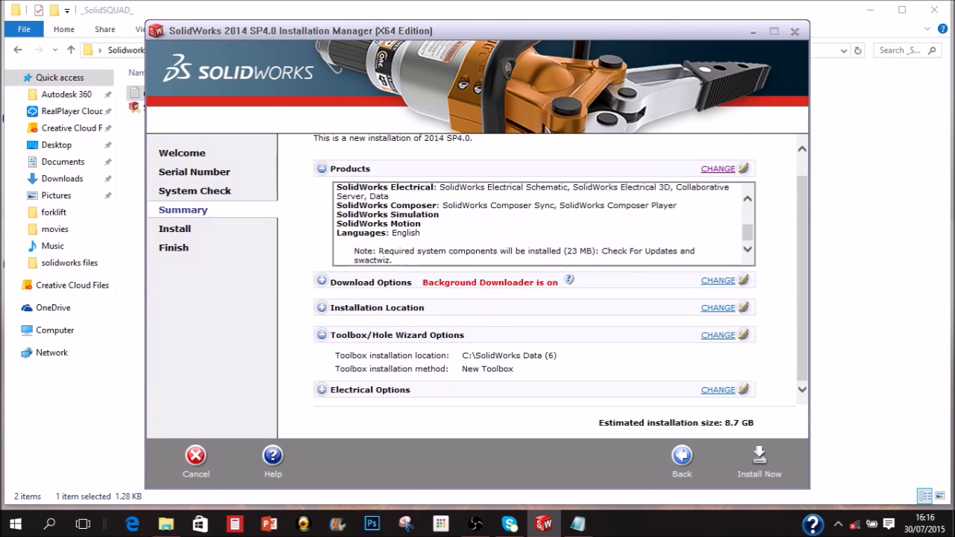
{"action": "scroll", "coordinate": [543, 248], "scroll_direction": "down", "scroll_amount": 1}
{"action": "left_click", "coordinate": [718, 390]}
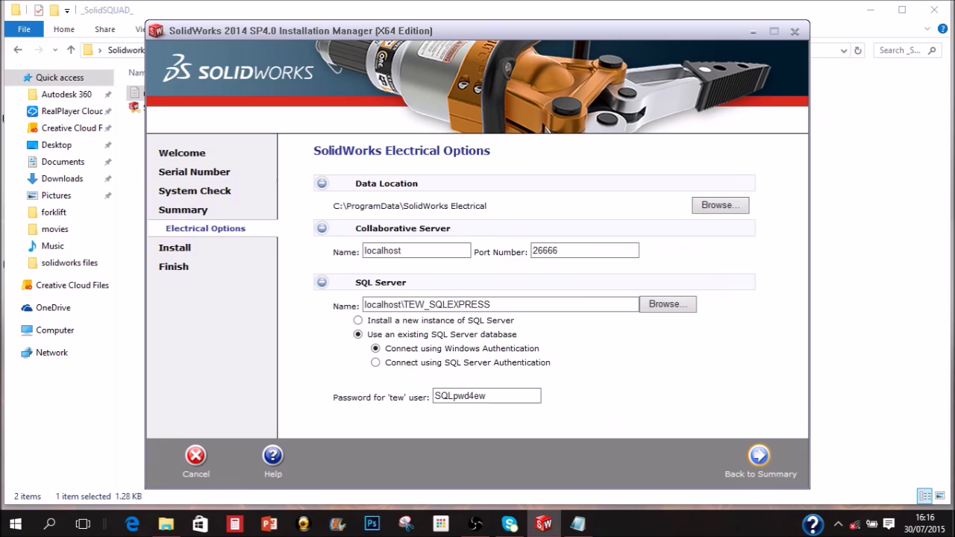
Step: Collapse the SQL Server section on Electrical Options and go back to the Summary
{"action": "left_click", "coordinate": [322, 282]}
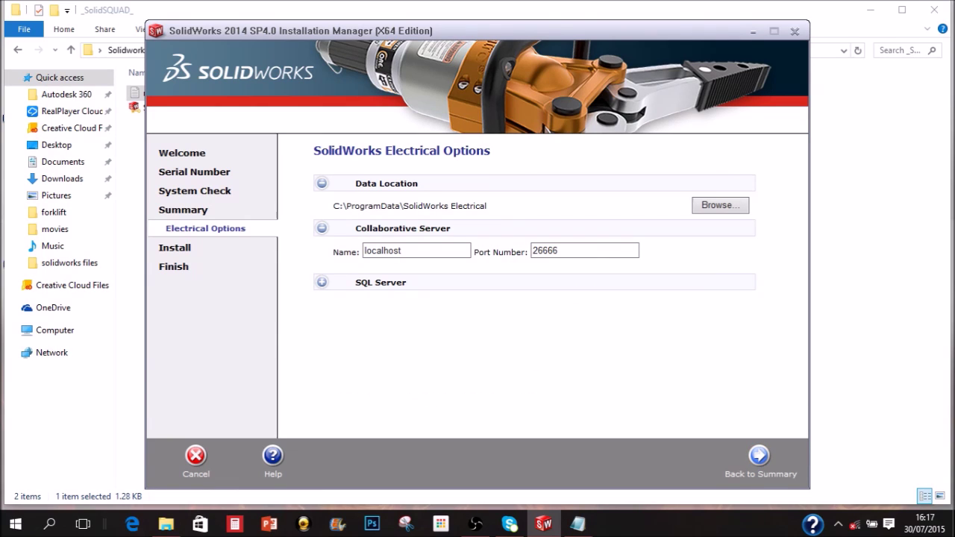
{"action": "left_click", "coordinate": [759, 455]}
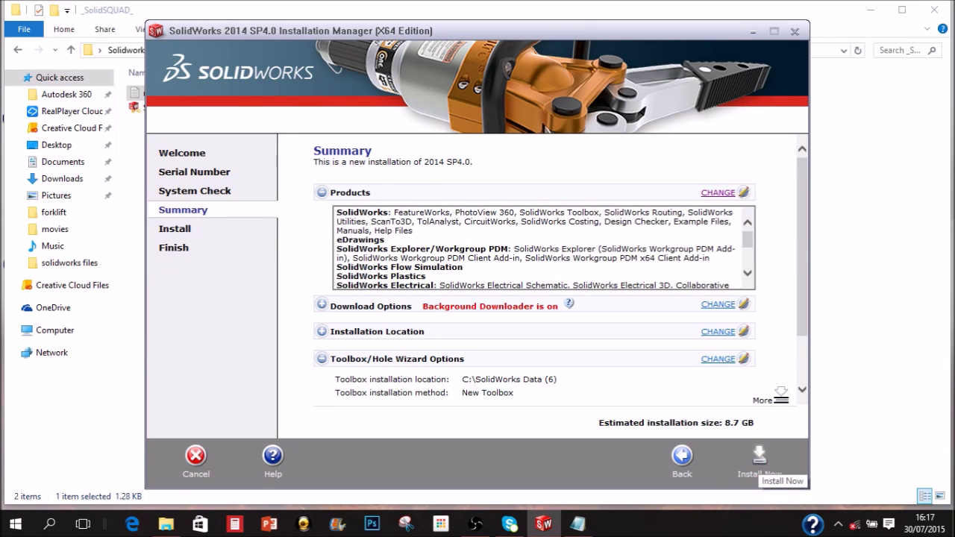
Step: Run Install Now and let it reach the Installation is Complete page
{"action": "left_click", "coordinate": [759, 457]}
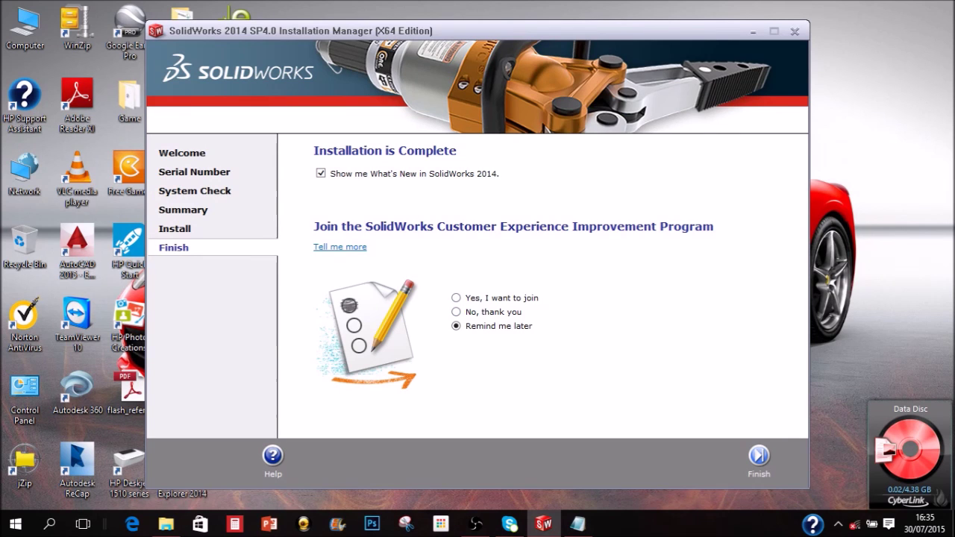
Step: Finish the installer, bring up the _SolidSQUAD_ folder, and dismiss the open-with prompt
{"action": "left_click", "coordinate": [758, 457]}
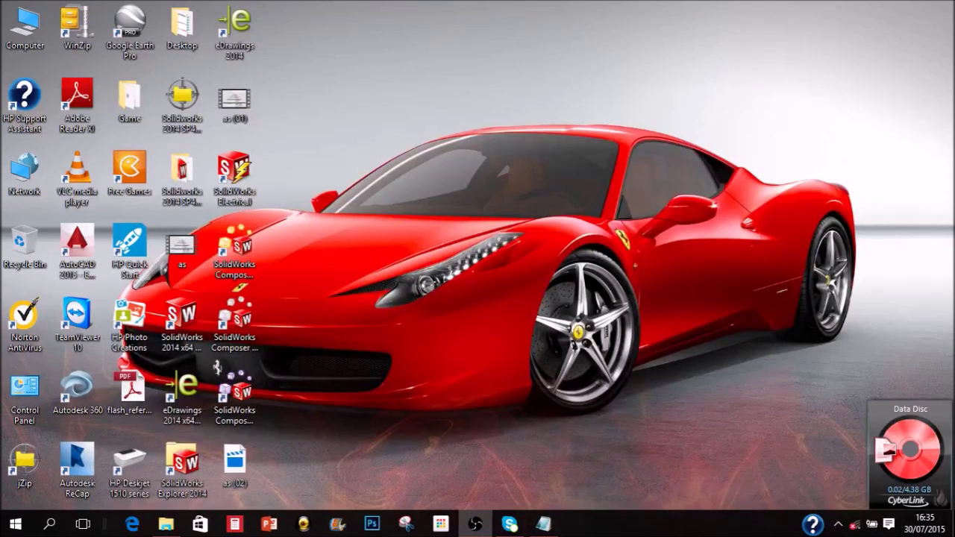
{"action": "left_click", "coordinate": [166, 524]}
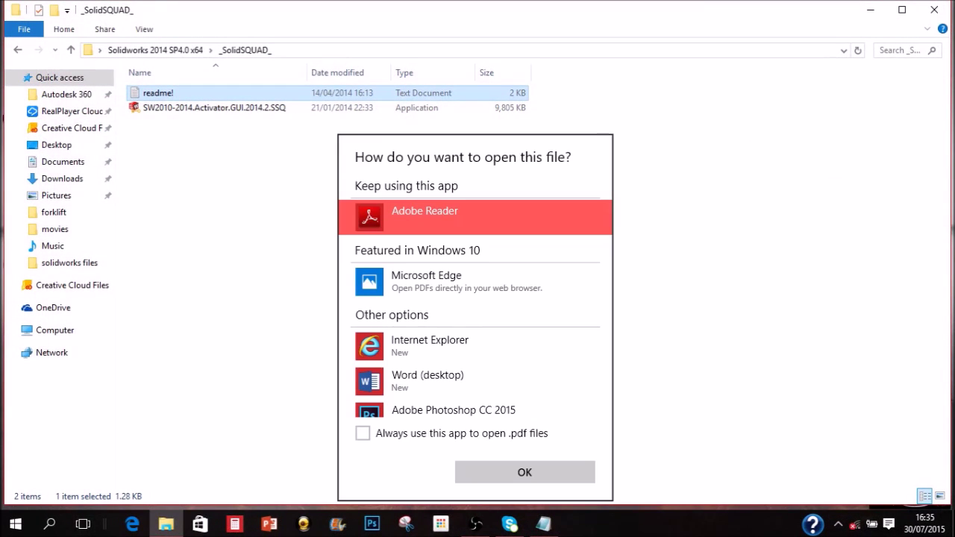
{"action": "key", "text": "Escape"}
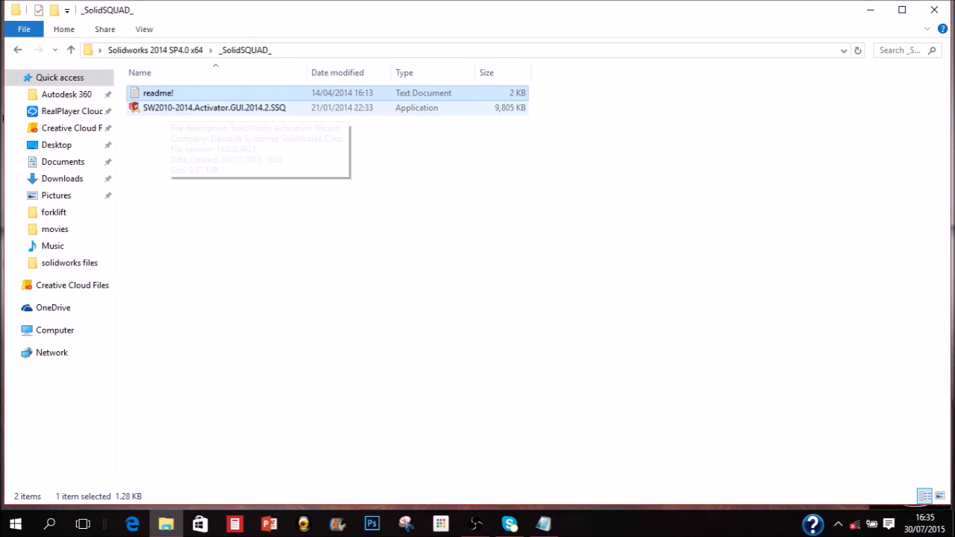
Step: Run SW2010-2014.Activator.GUI, activate all products, and confirm 'All done! Enjoy!'
{"action": "key", "text": "Down"}
{"action": "key", "text": "Return"}
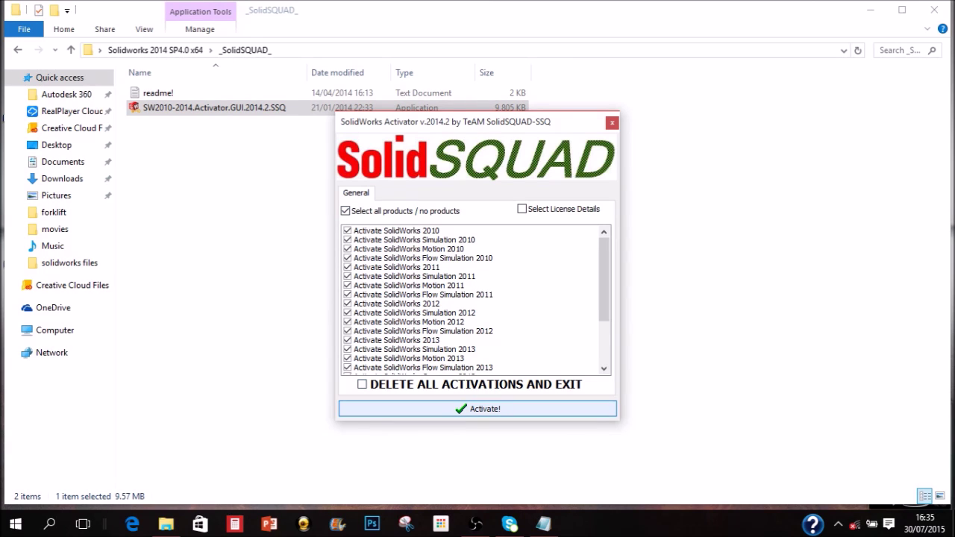
{"action": "key", "text": "Return"}
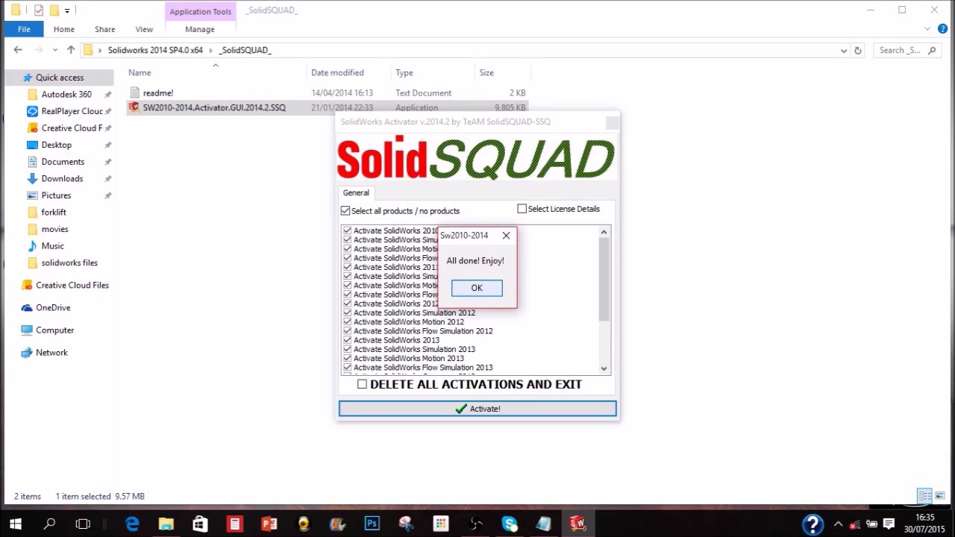
{"action": "key", "text": "Return"}
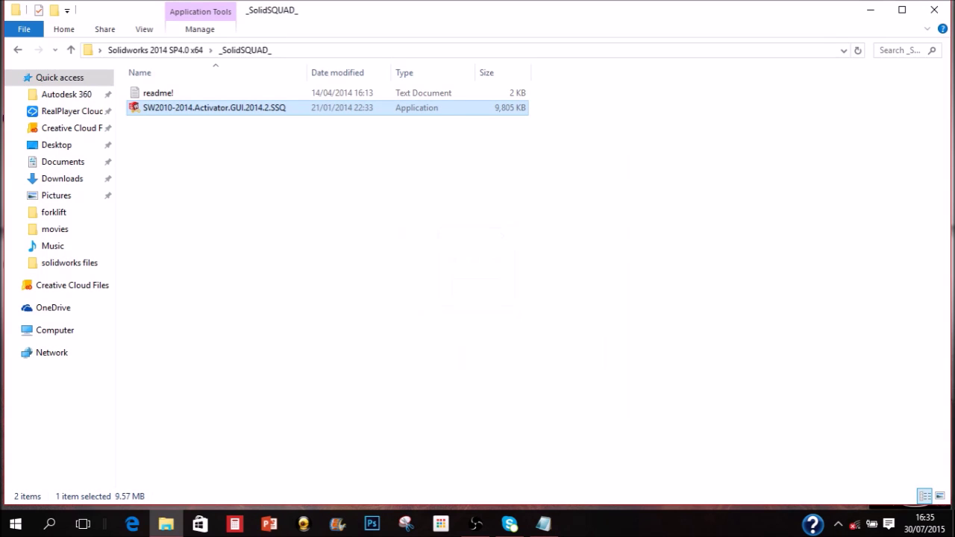
Step: Close the _SolidSQUAD_ window and launch SolidWorks 2014 x64 Edition from its desktop shortcut's context menu
{"action": "left_click", "coordinate": [934, 10]}
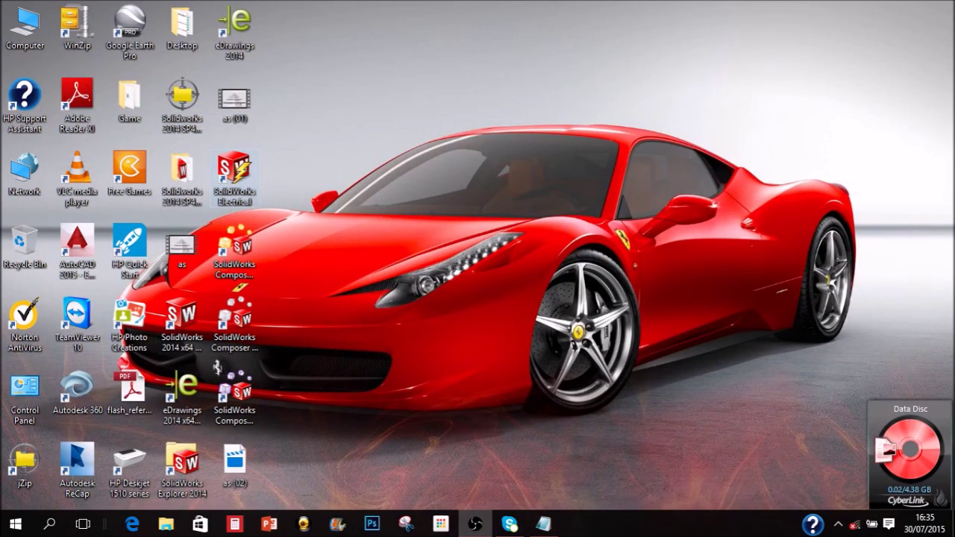
{"action": "left_click", "coordinate": [234, 246]}
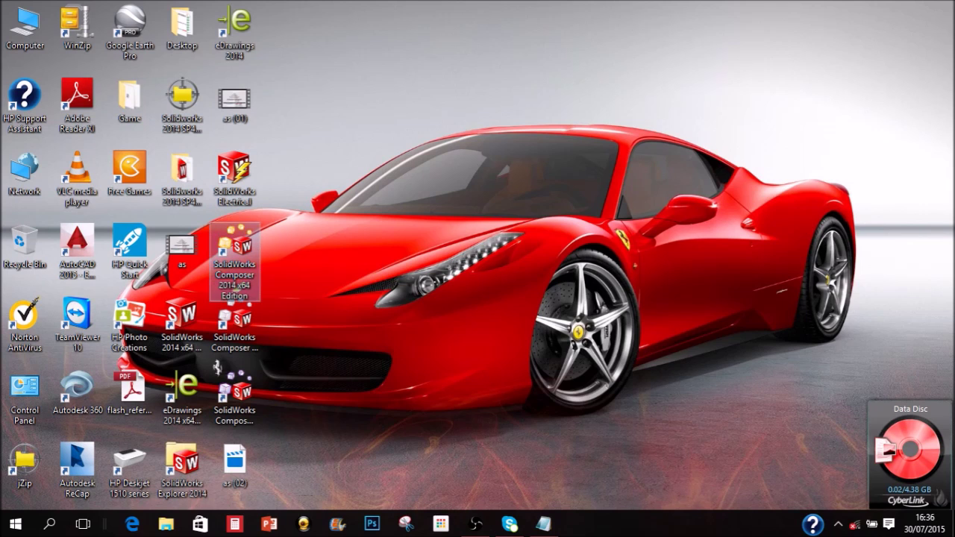
{"action": "key", "text": "Down"}
{"action": "key", "text": "Left"}
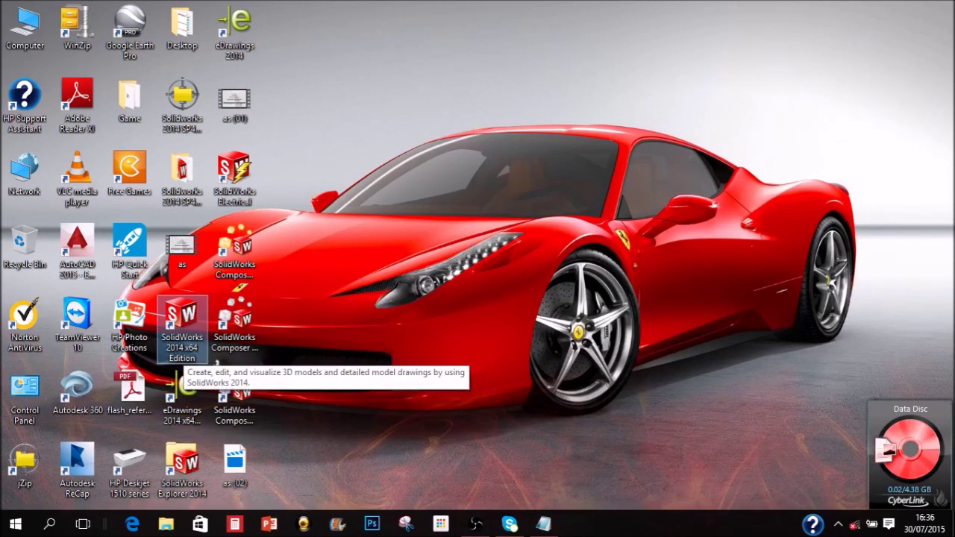
{"action": "key", "text": "shift+F10"}
{"action": "key", "text": "Up"}
{"action": "key", "text": "Up"}
{"action": "key", "text": "Up"}
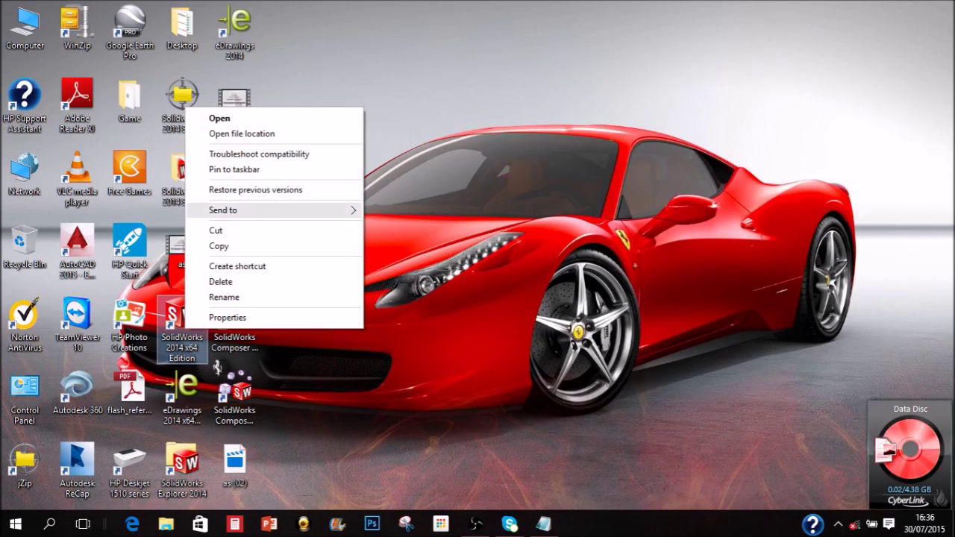
{"action": "key", "text": "Up"}
{"action": "key", "text": "Up"}
{"action": "key", "text": "Up"}
{"action": "key", "text": "Up"}
{"action": "key", "text": "Return"}
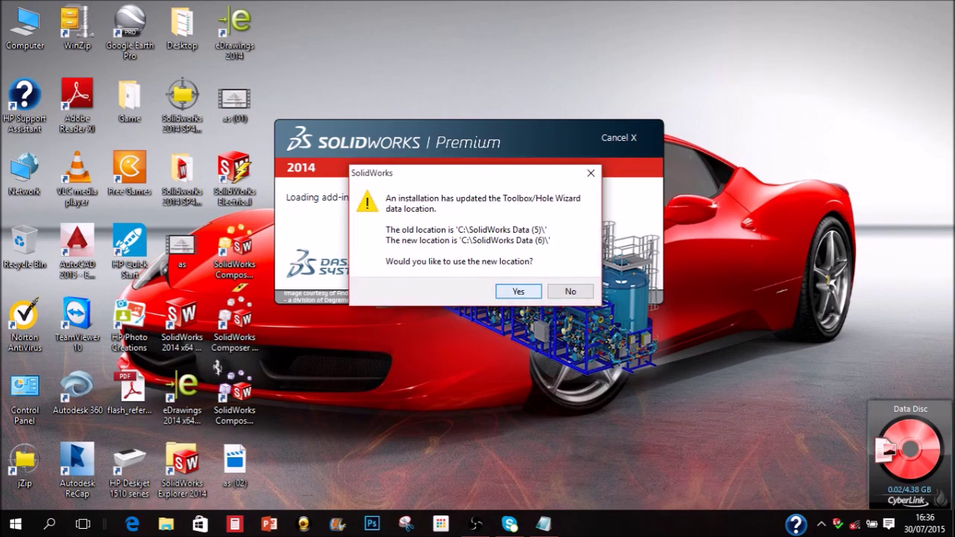
Step: Accept the updated Toolbox/Hole Wizard data location so SolidWorks 2014 finishes loading
{"action": "key", "text": "Return"}
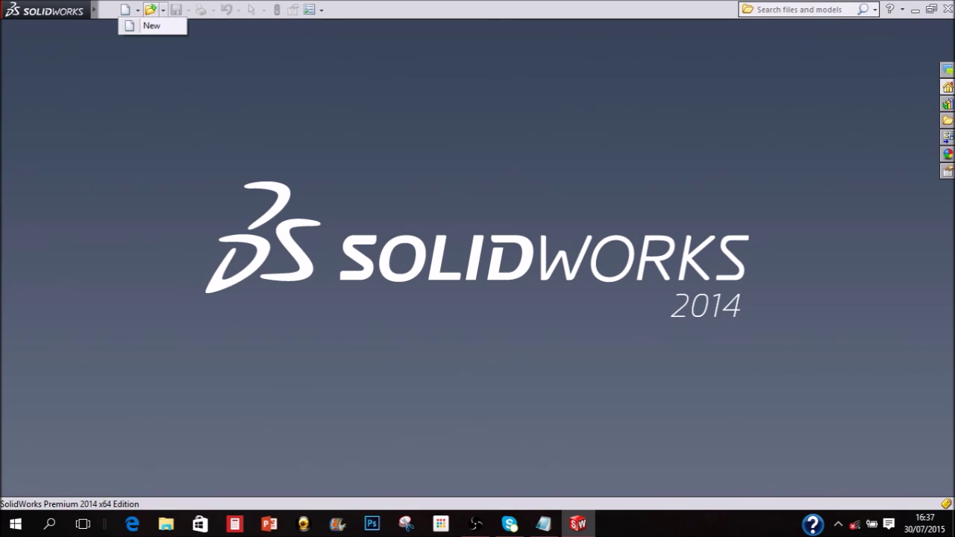
Step: Bring up the New SolidWorks Document dialog offering Part, Assembly and Drawing
{"action": "left_click", "coordinate": [124, 9]}
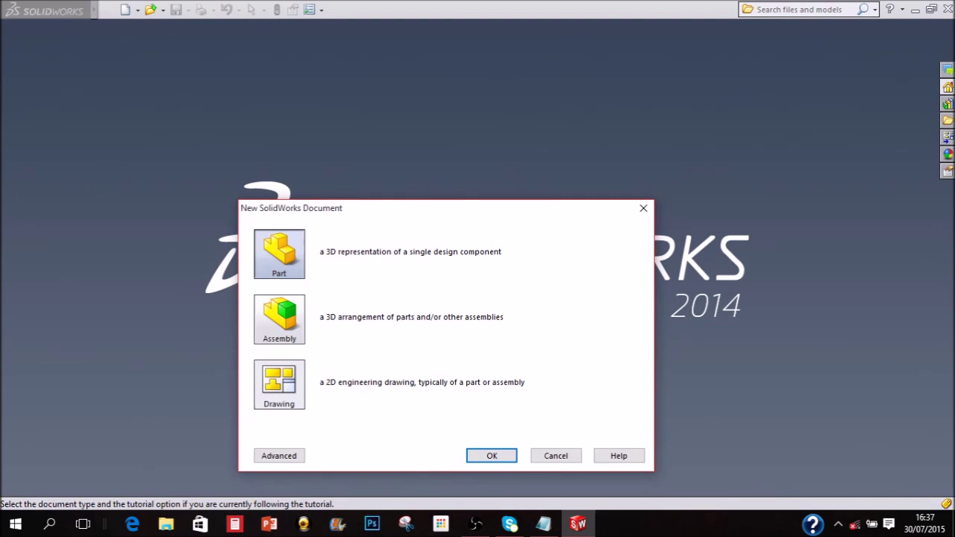